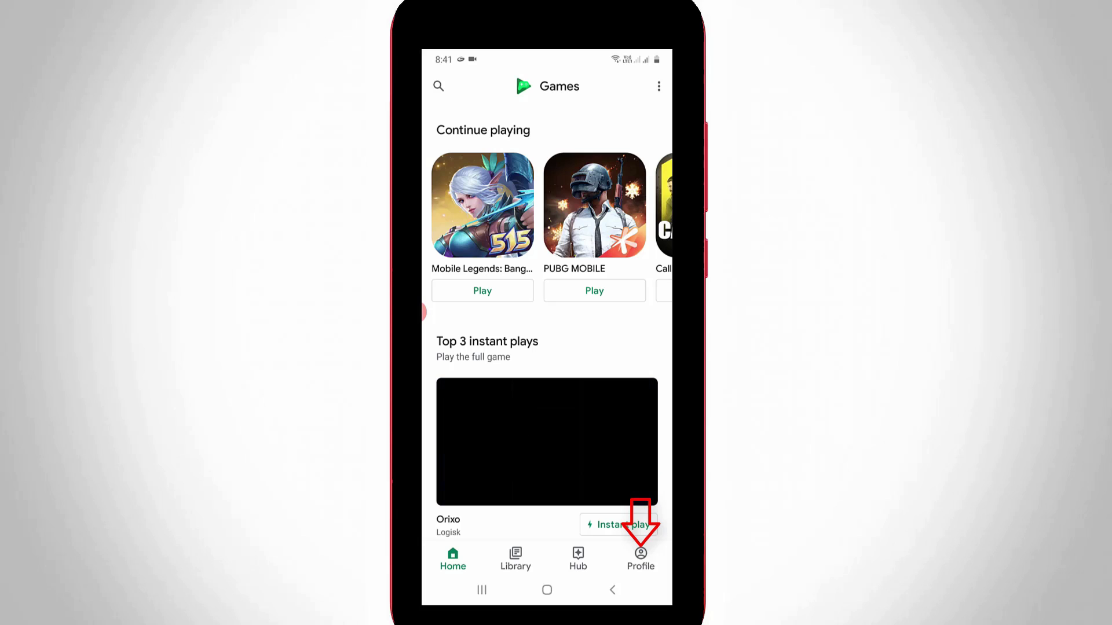
# Step: Dismiss the friends pop-up on the Play Games Profile page and bring up its overflow menu
pyautogui.click(640, 559)
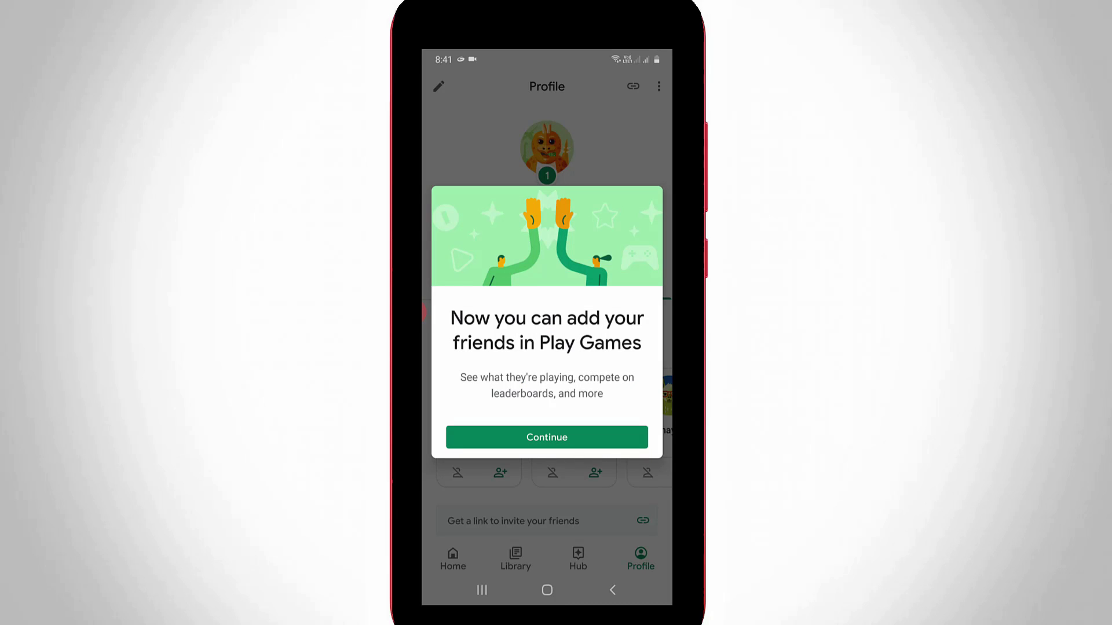
pyautogui.click(612, 590)
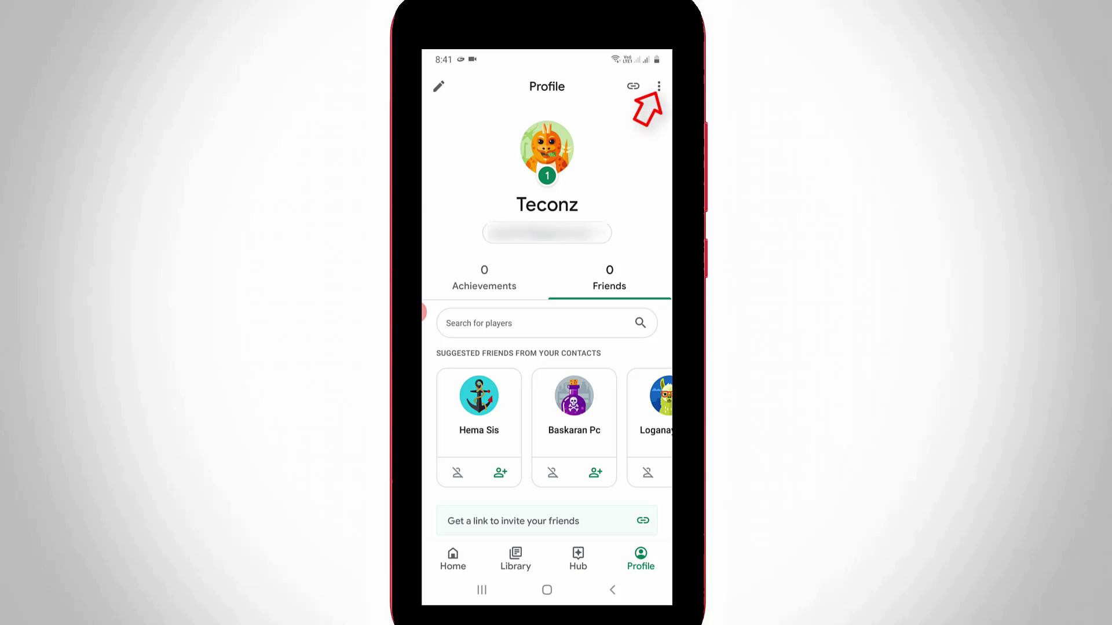
pyautogui.click(659, 86)
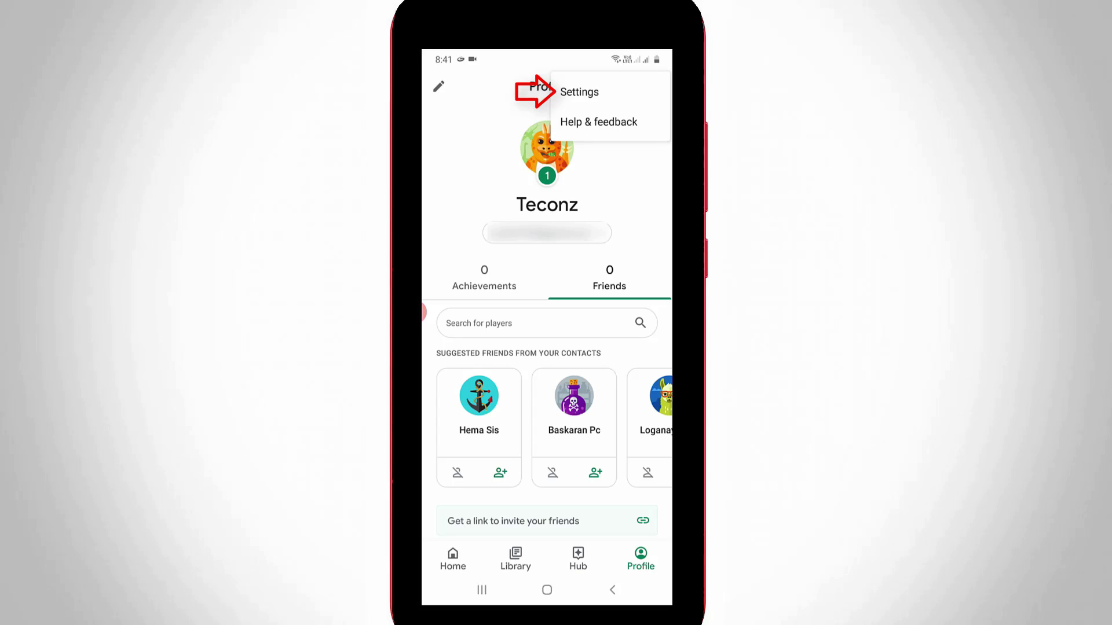
# Step: Turn off 'Automatically sign in to supported games' and 'Sign in to games with this account'
pyautogui.click(580, 91)
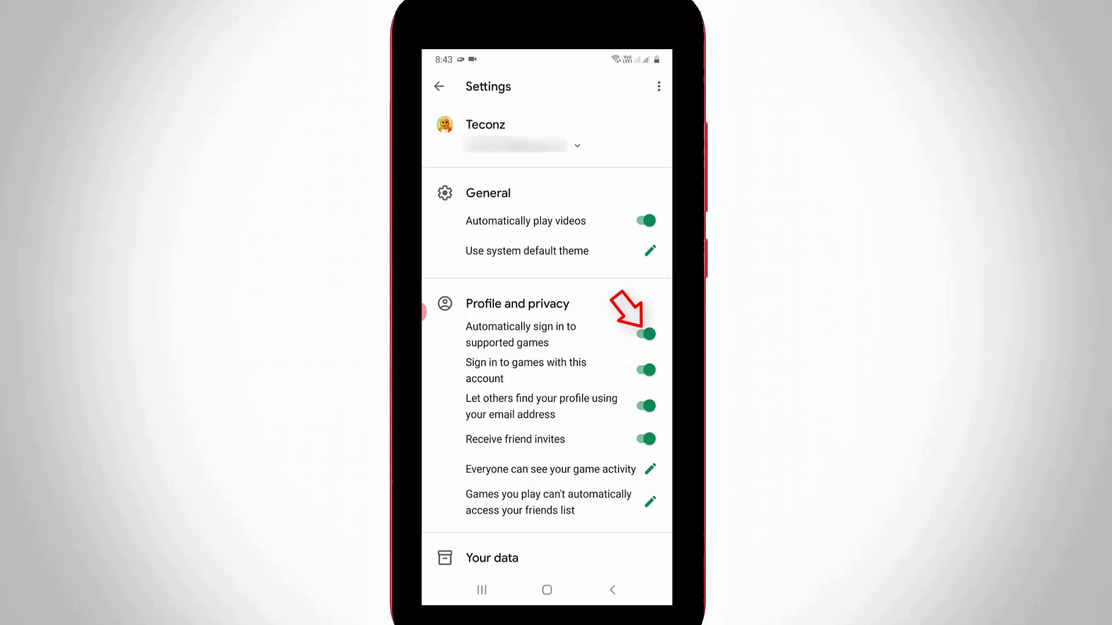
pyautogui.click(646, 333)
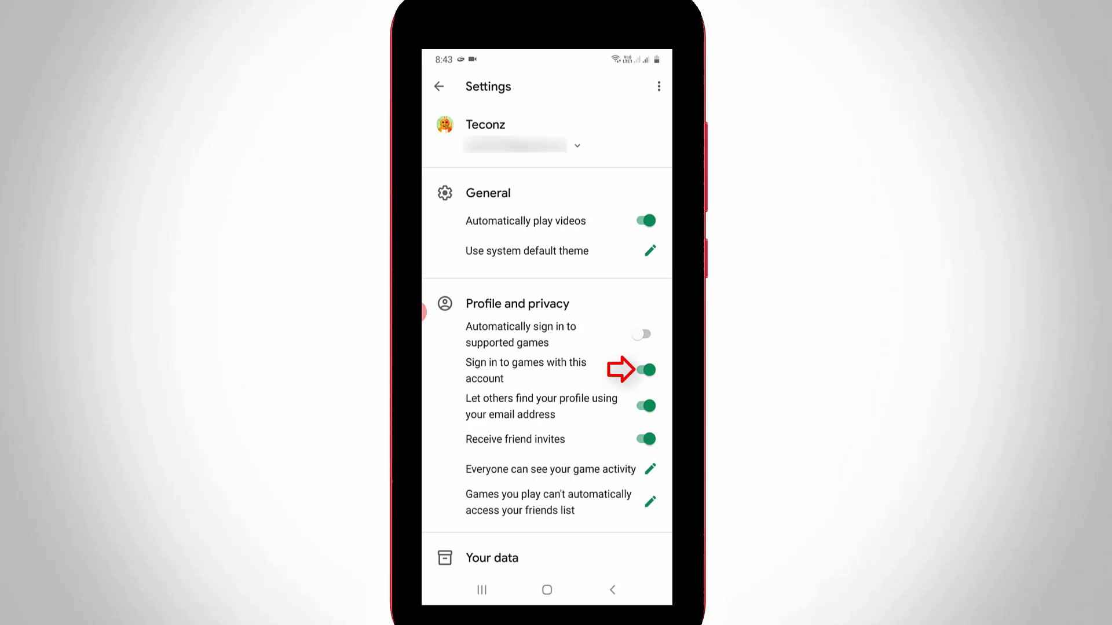
pyautogui.click(647, 370)
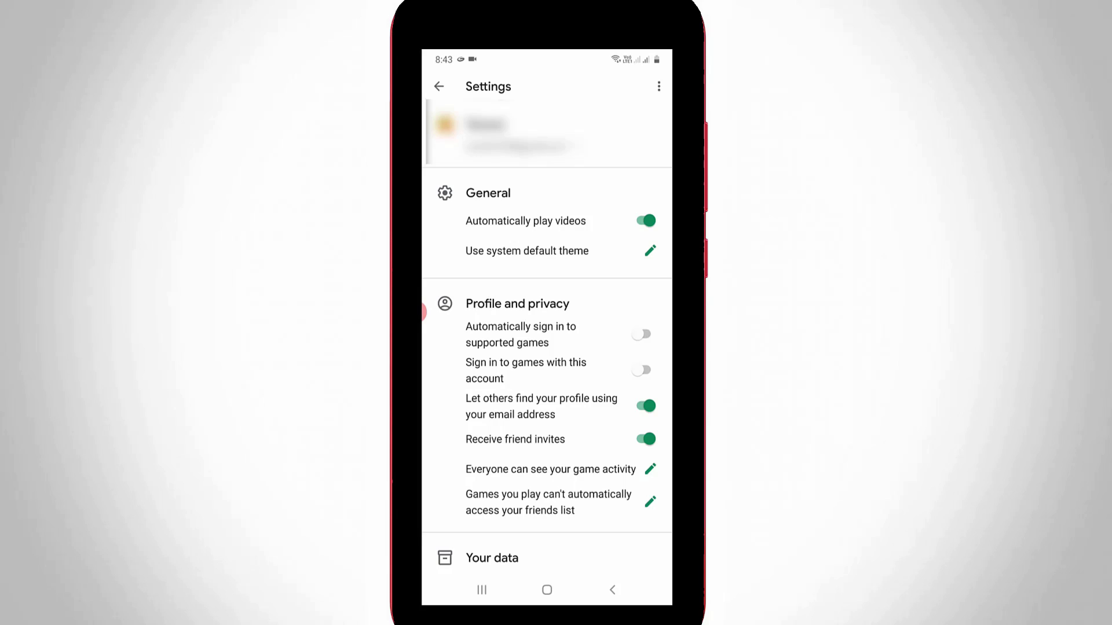
pyautogui.scroll(-5, 546, 339)
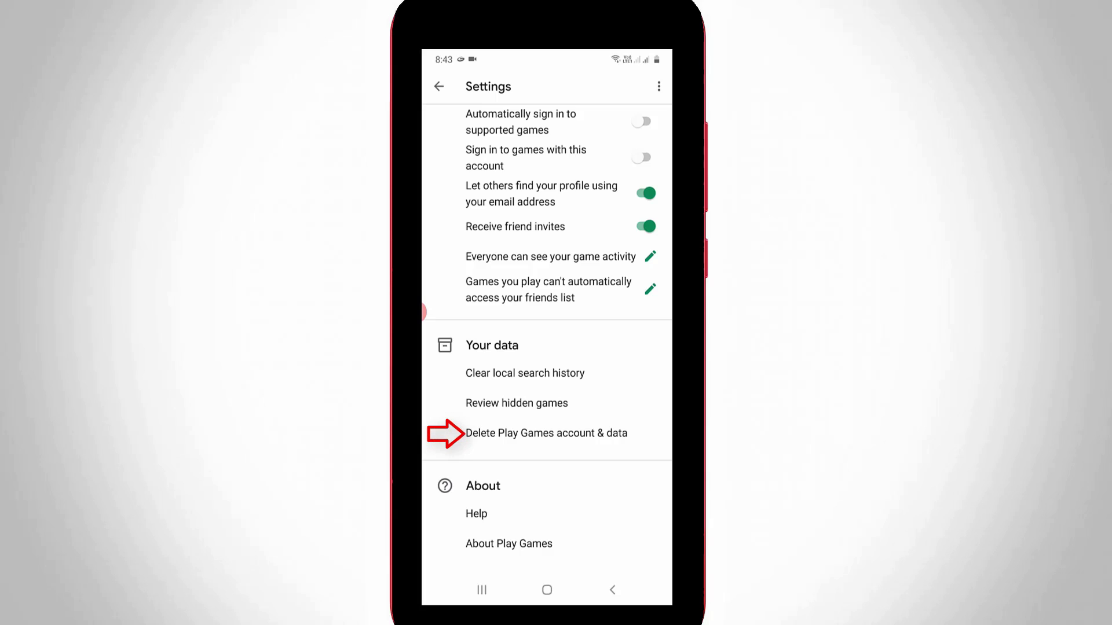
# Step: Delete Mobile Legends: Bang Bang's data, leaving PES 2019 and PUBG Mobile listed
pyautogui.click(546, 432)
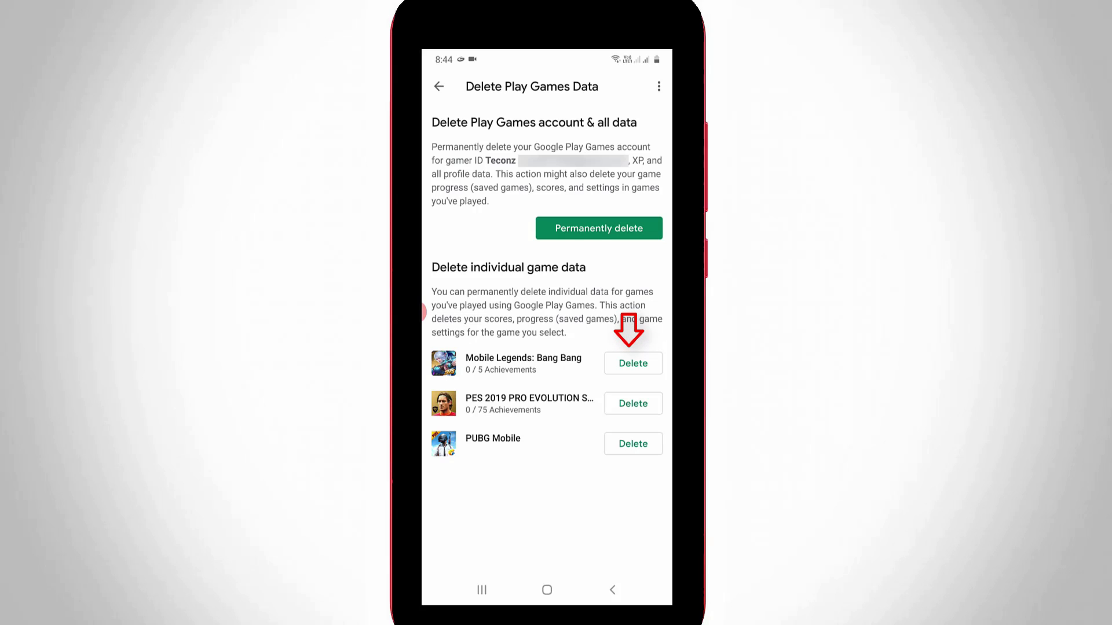
pyautogui.click(633, 363)
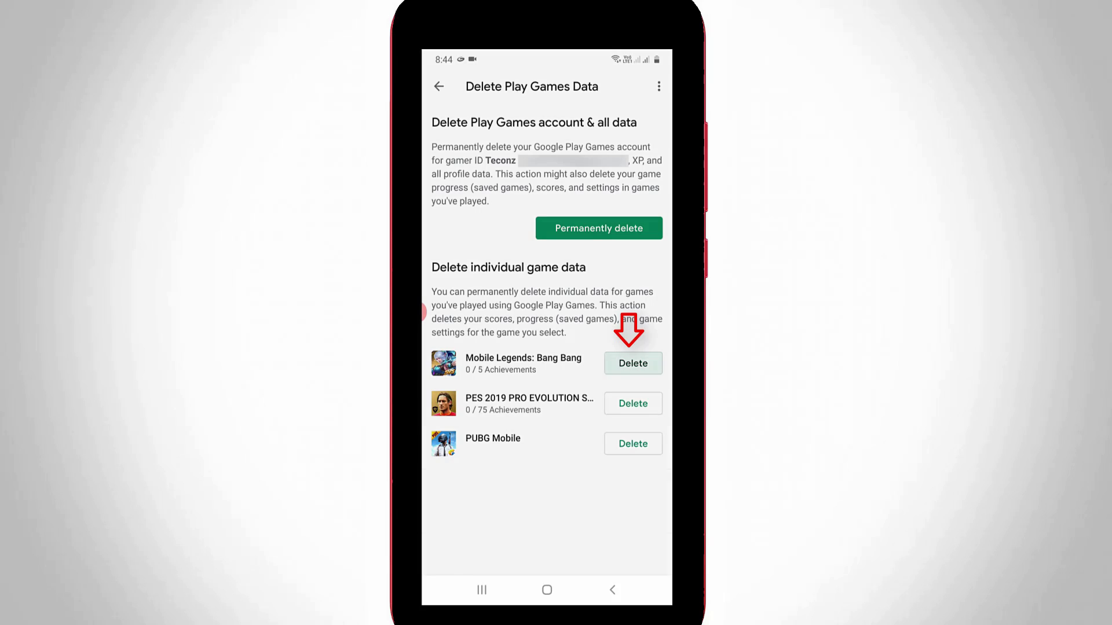
pyautogui.click(589, 555)
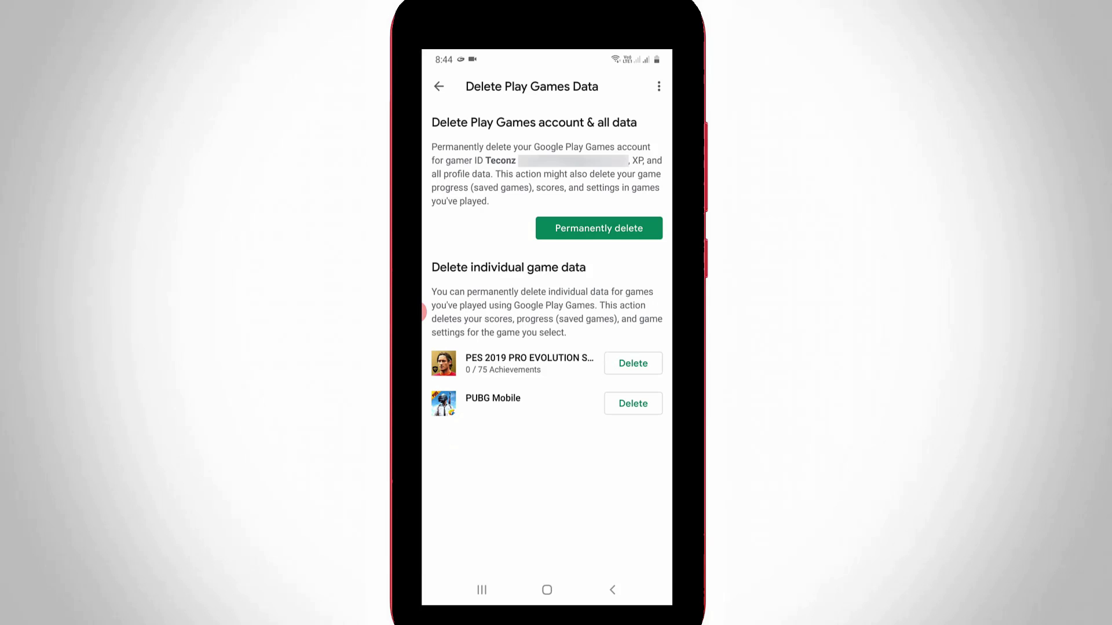
# Step: Return to the home screen and launch Facebook from the app drawer
pyautogui.click(546, 590)
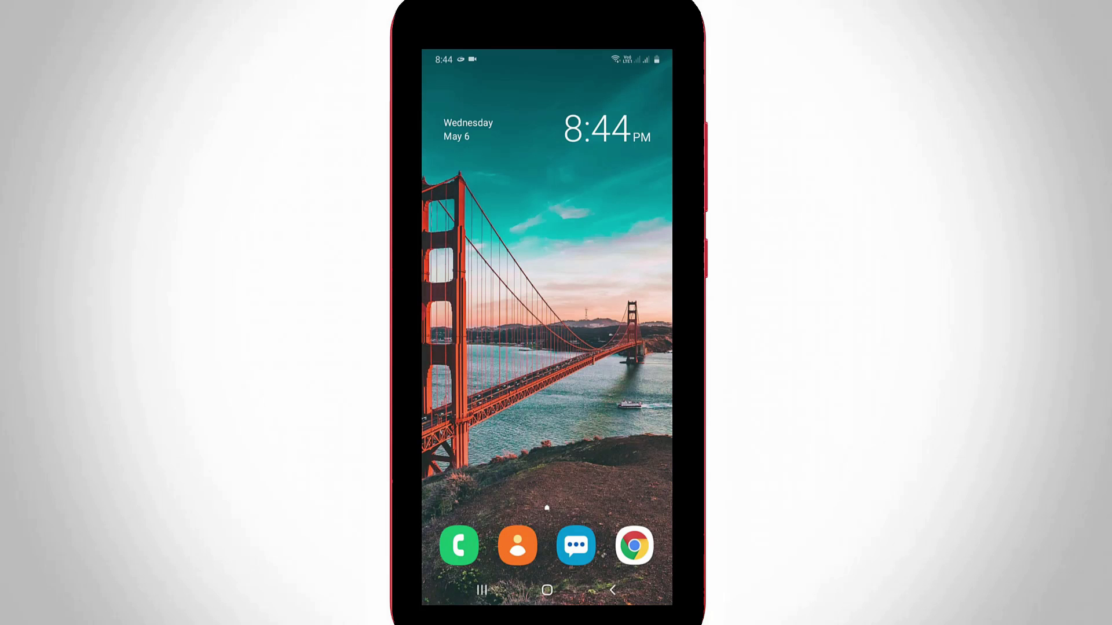
pyautogui.moveTo(547, 486); pyautogui.dragTo(547, 261)
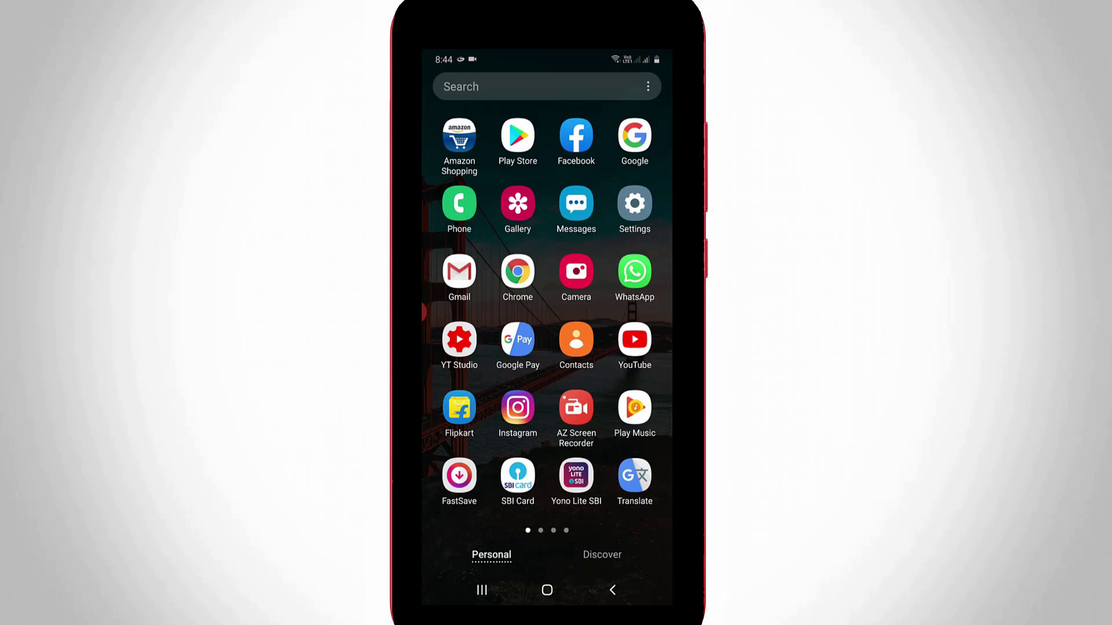
pyautogui.click(576, 135)
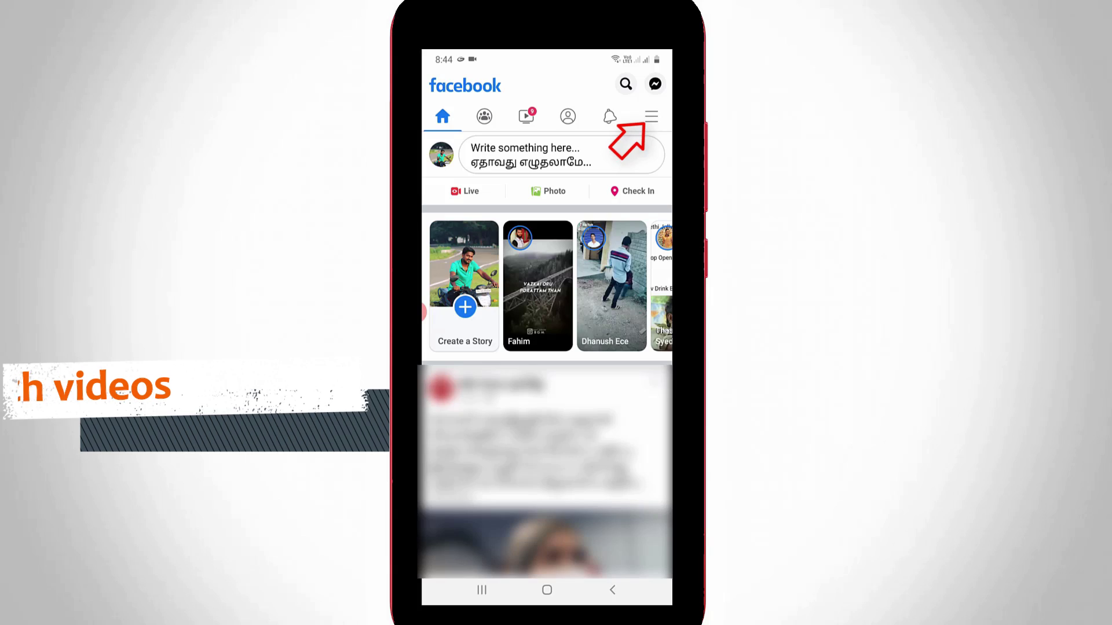
# Step: Reach Facebook Settings through the main menu's Settings & Privacy section
pyautogui.click(650, 116)
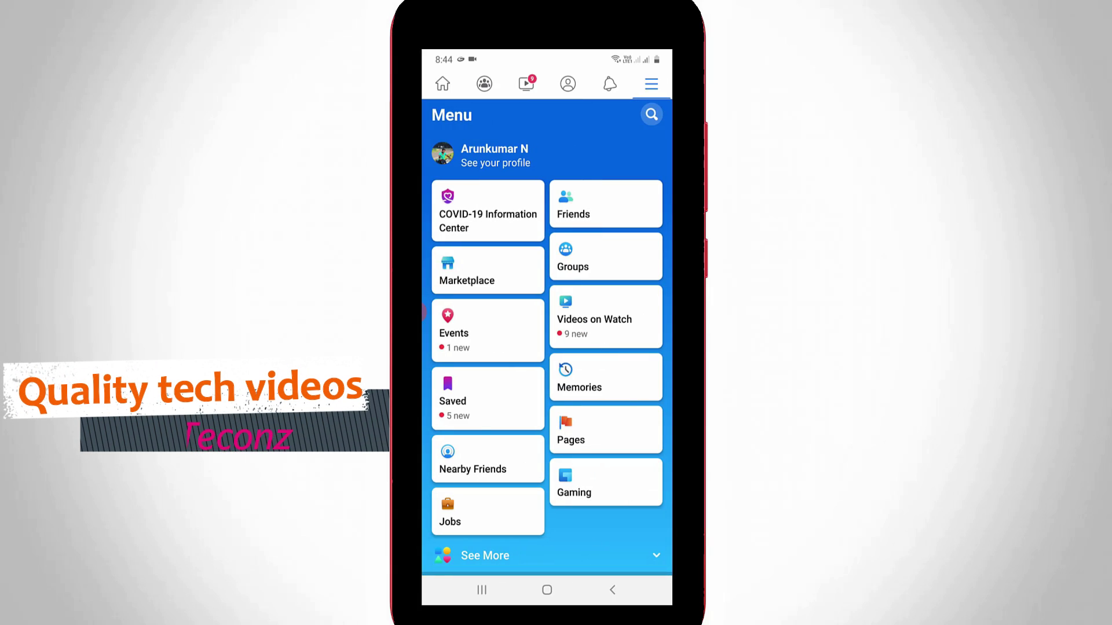
pyautogui.scroll(-2, 546, 348)
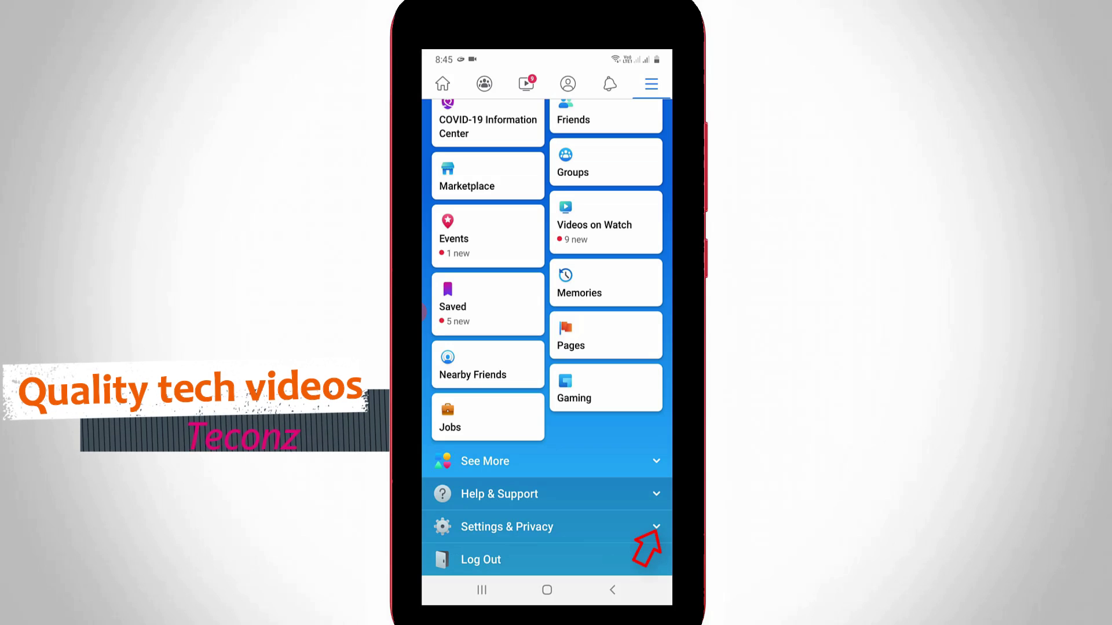
pyautogui.click(657, 526)
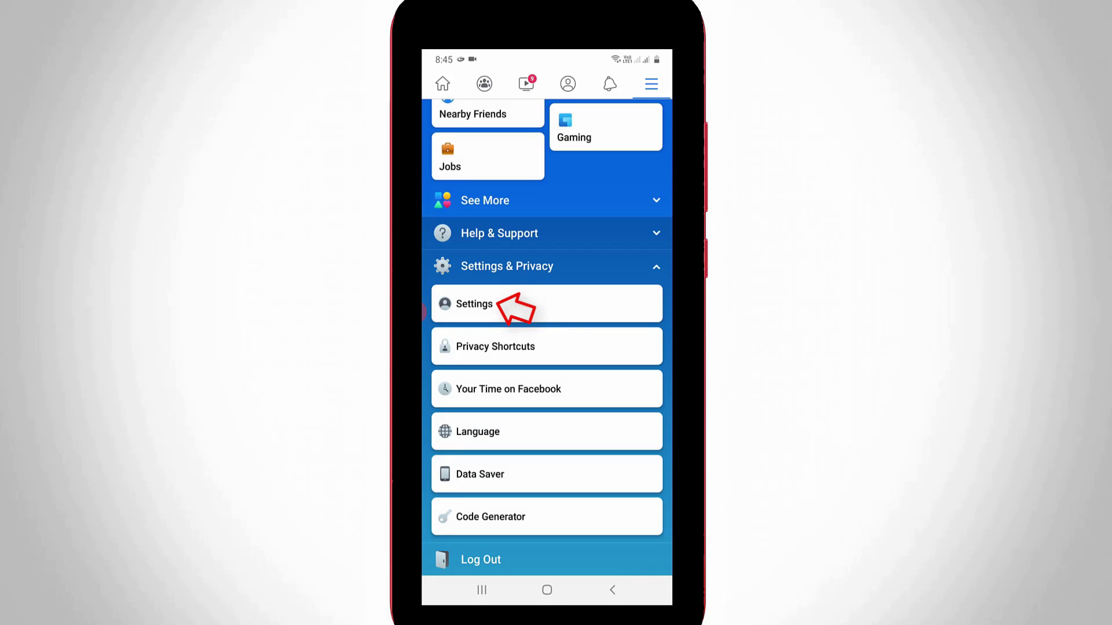
pyautogui.click(474, 304)
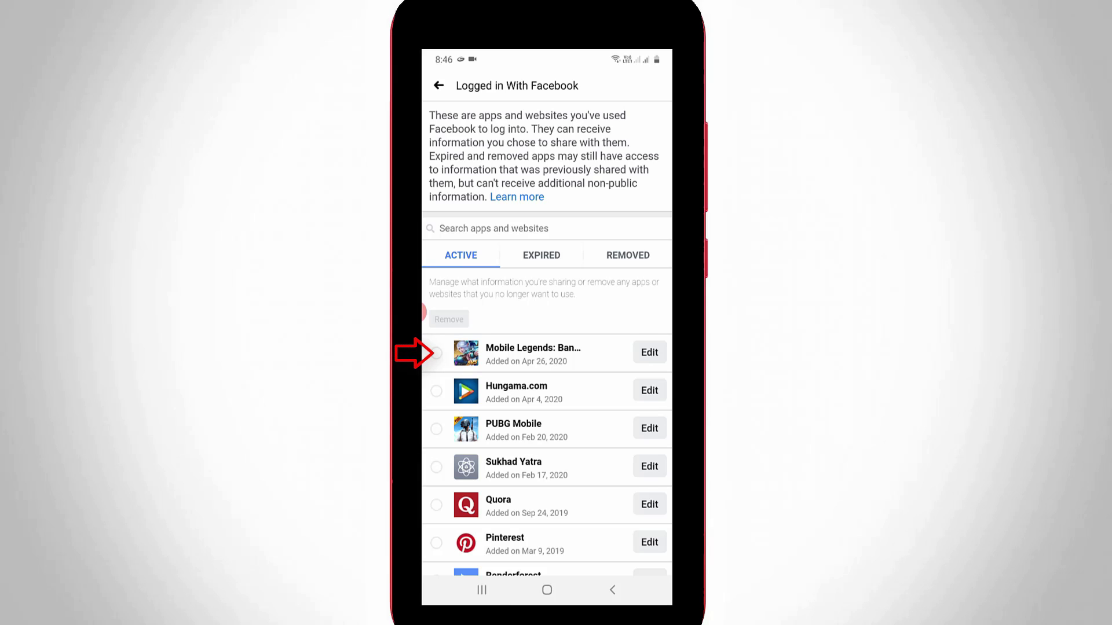
# Step: Select Mobile Legends: Bang Bang under Logged in With Facebook and confirm its removal
pyautogui.click(437, 353)
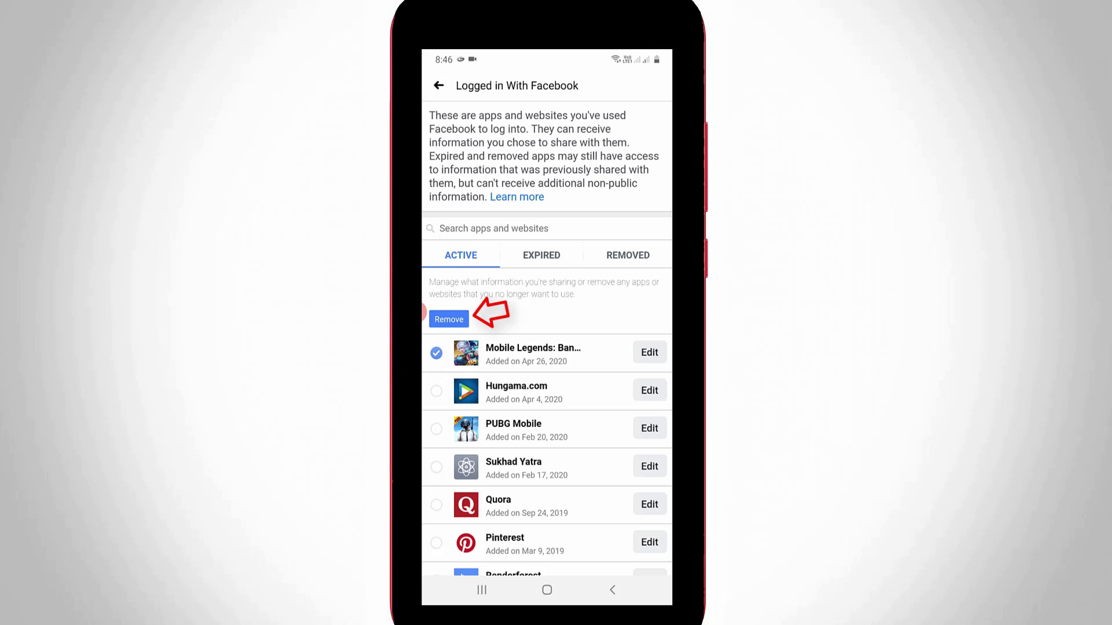
pyautogui.click(448, 319)
pyautogui.click(547, 281)
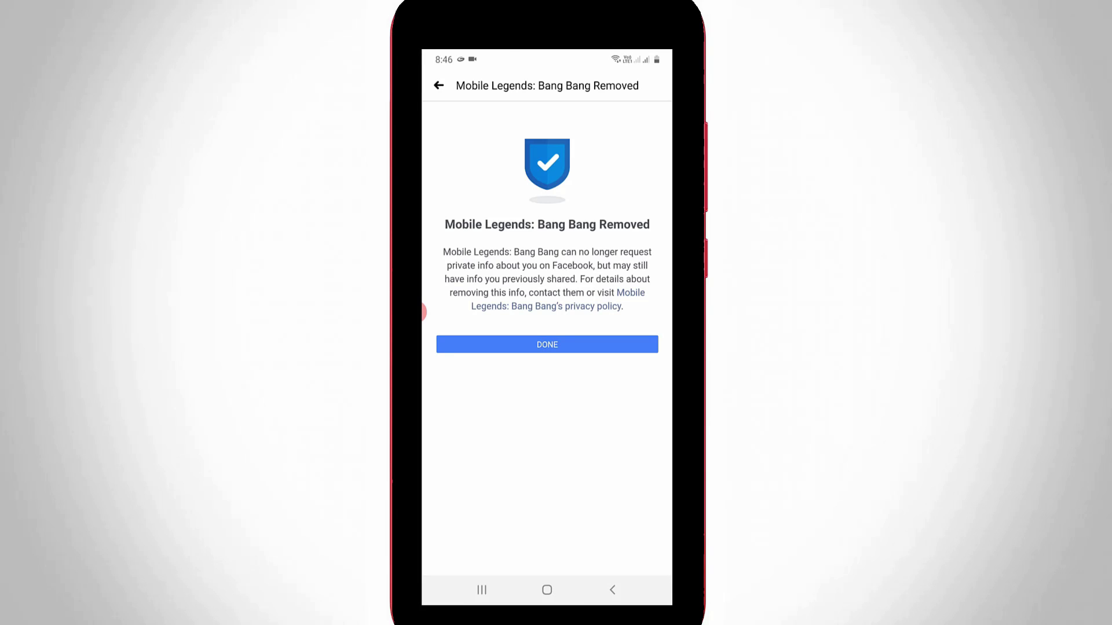
pyautogui.click(481, 590)
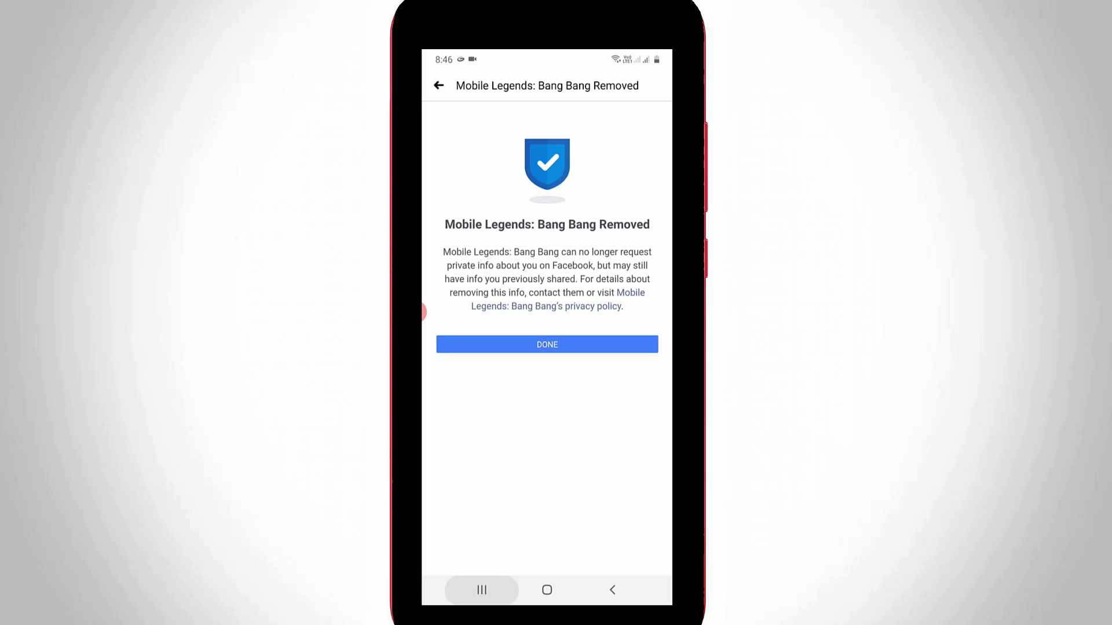
# Step: Close Facebook from Recents and page the app drawer to the PUBG Mobile and Free Fire page
pyautogui.moveTo(546, 348); pyautogui.dragTo(546, 104)
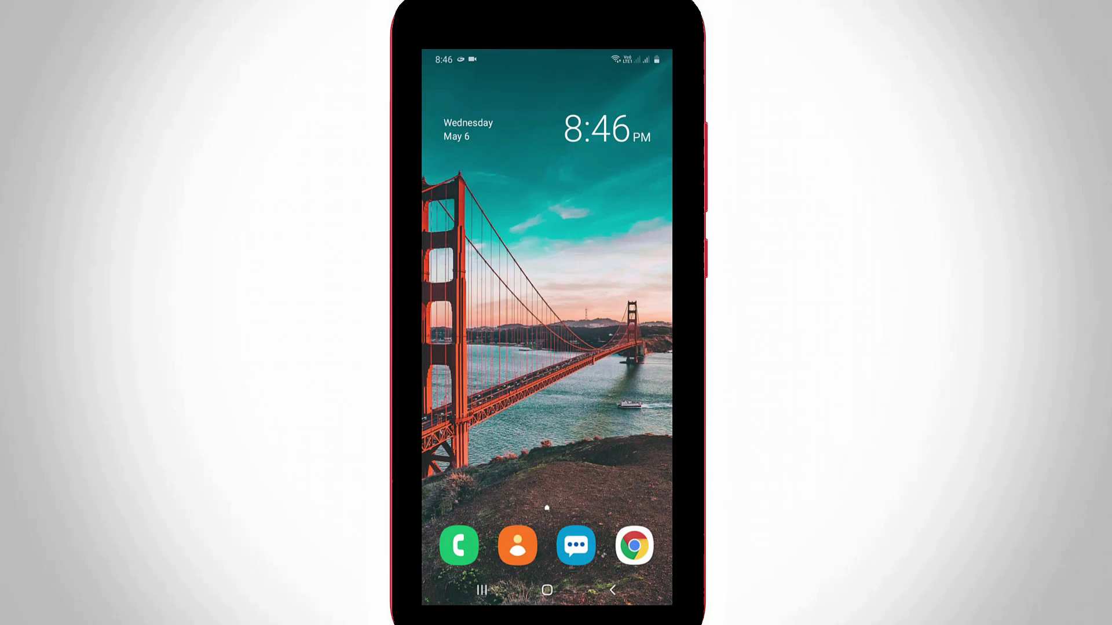
pyautogui.moveTo(546, 487); pyautogui.dragTo(546, 217)
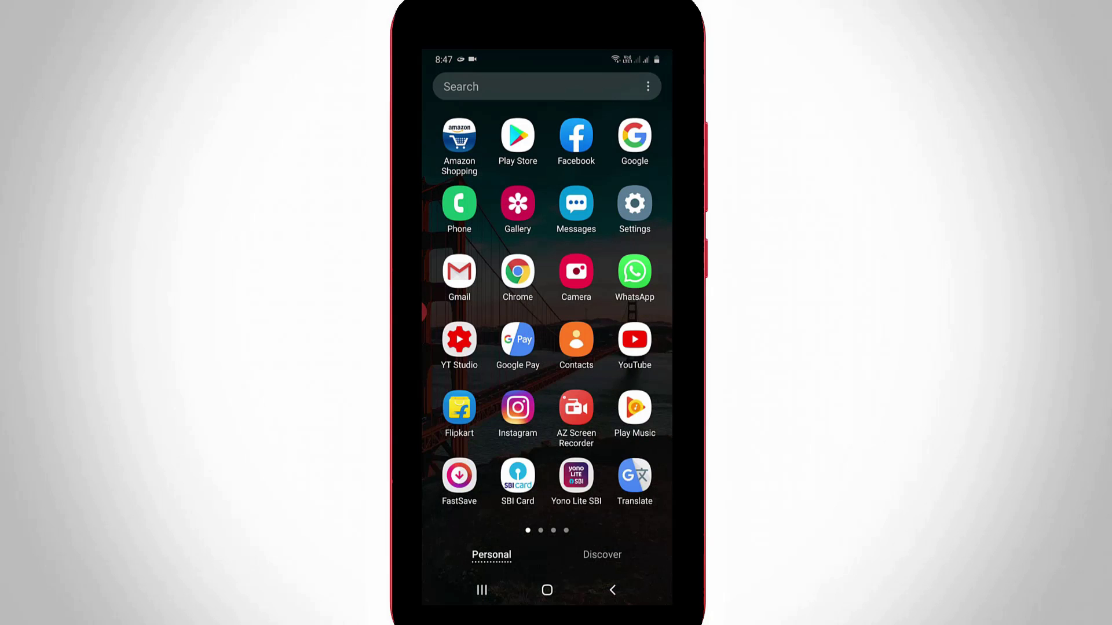
pyautogui.moveTo(608, 304); pyautogui.dragTo(478, 304)
pyautogui.moveTo(608, 304); pyautogui.dragTo(478, 304)
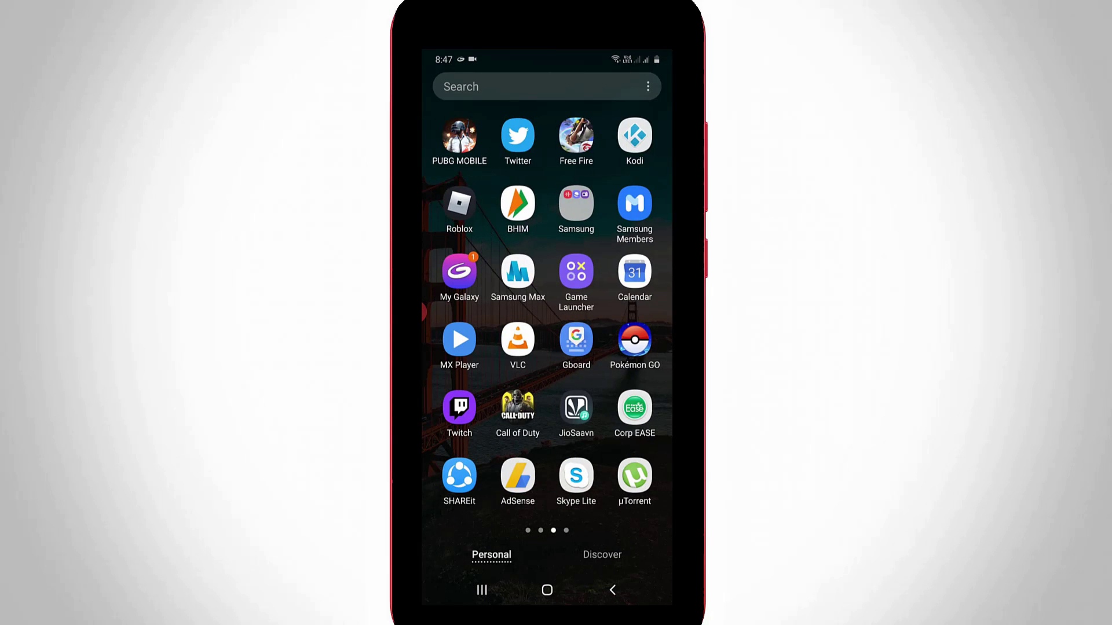